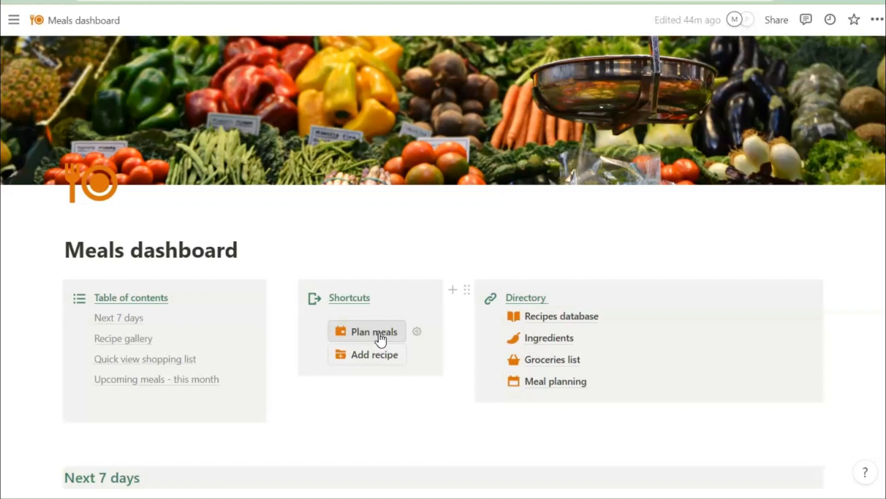
# - Run the Plan meals shortcut and switch the Recipes database to the Recent recipes view
pyautogui.click(380, 339)
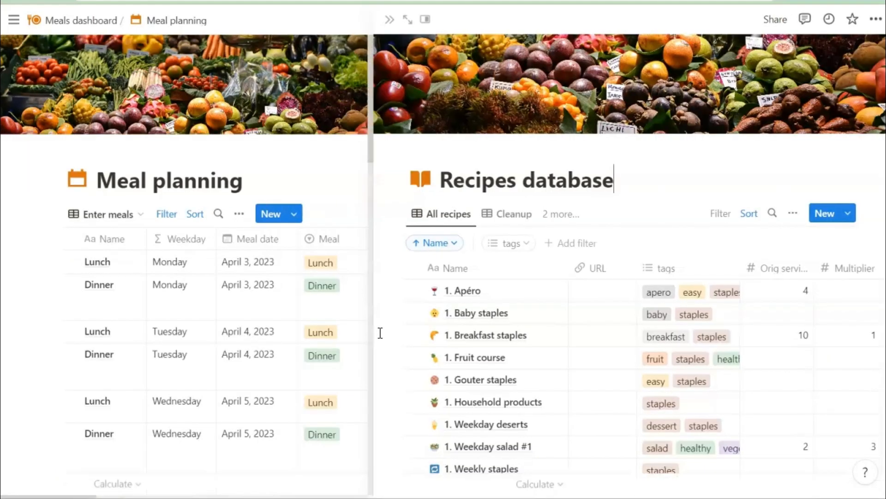
pyautogui.click(546, 363)
pyautogui.click(572, 217)
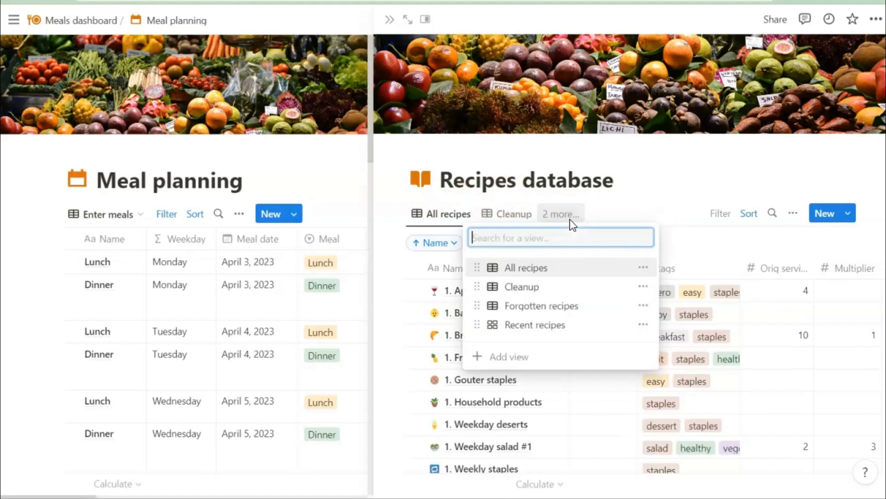
pyautogui.click(528, 326)
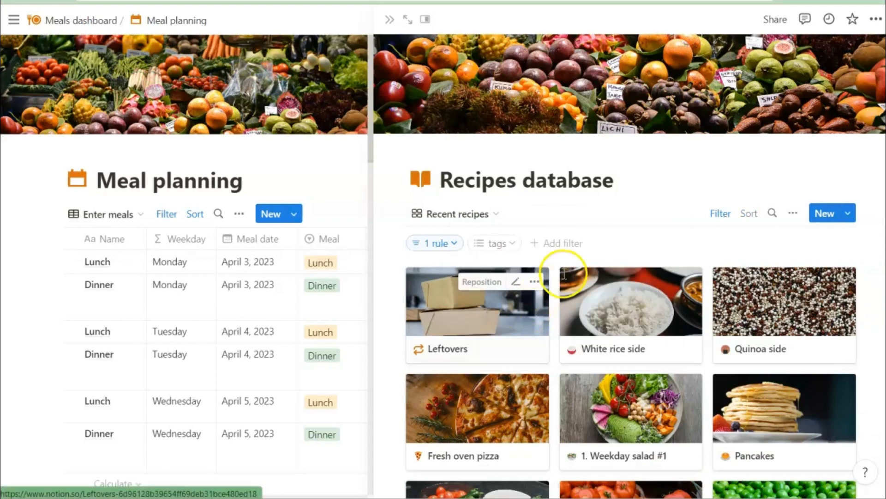
# - Filter the recent recipes to those tagged main
pyautogui.click(506, 249)
pyautogui.scroll(-5, 492, 380)
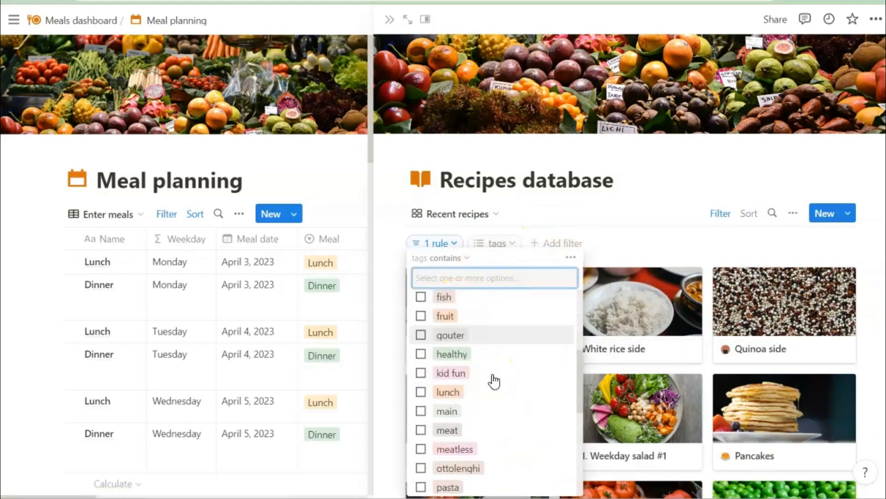
pyautogui.click(421, 380)
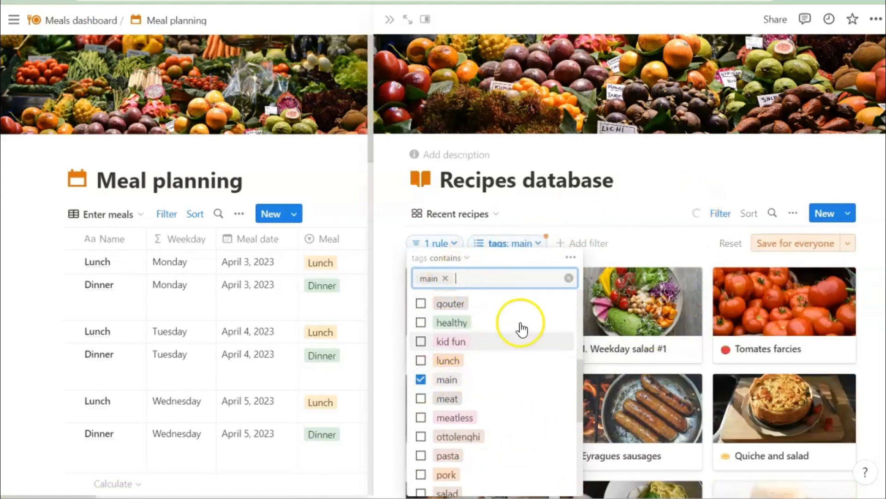
pyautogui.click(673, 174)
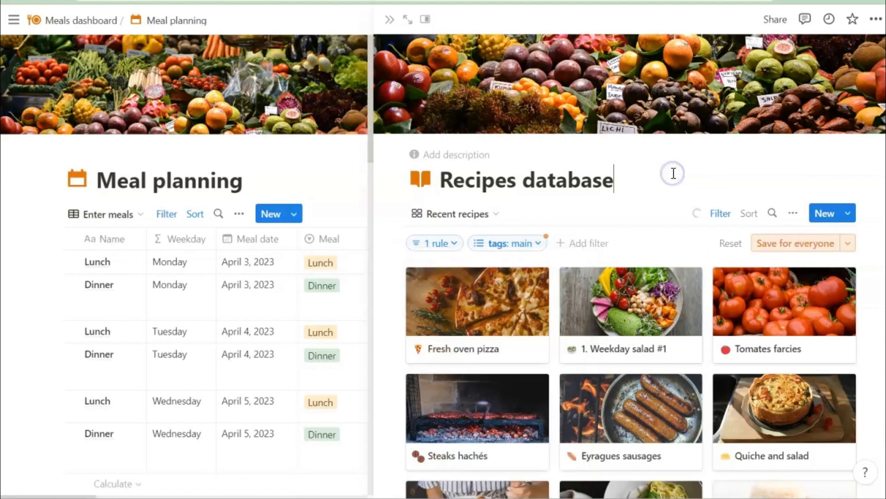
# - Link the recipe "1. Weekday salad #1" to the April 6, 2023 lunch in the meal planning table
pyautogui.hscroll(3, 257, 310)
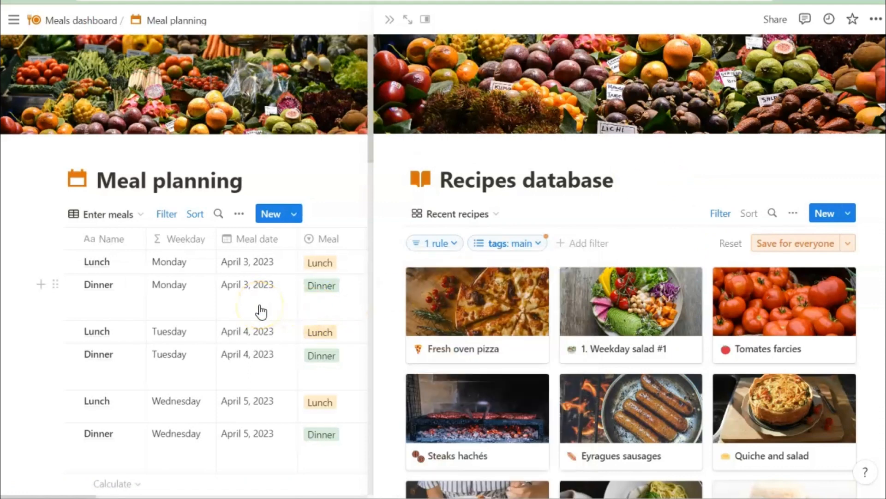
pyautogui.hscroll(2, 261, 313)
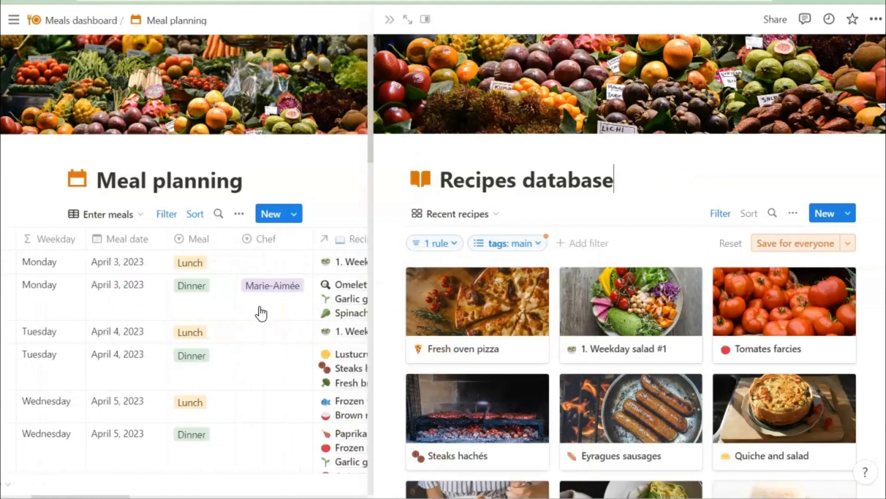
pyautogui.hscroll(2, 273, 398)
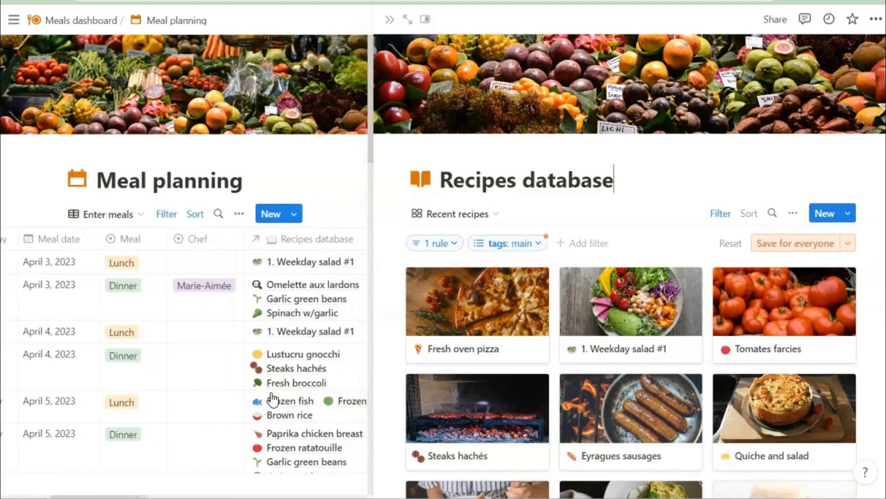
pyautogui.scroll(-2, 273, 399)
pyautogui.scroll(-2, 273, 400)
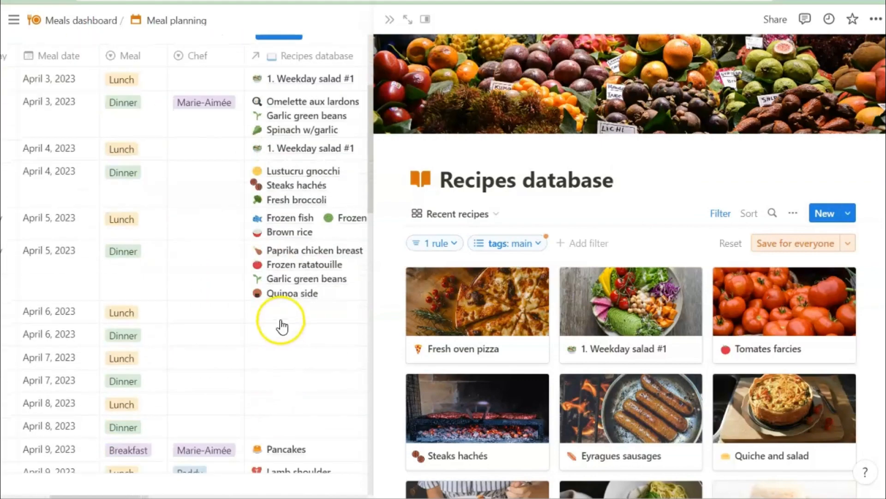
pyautogui.click(281, 318)
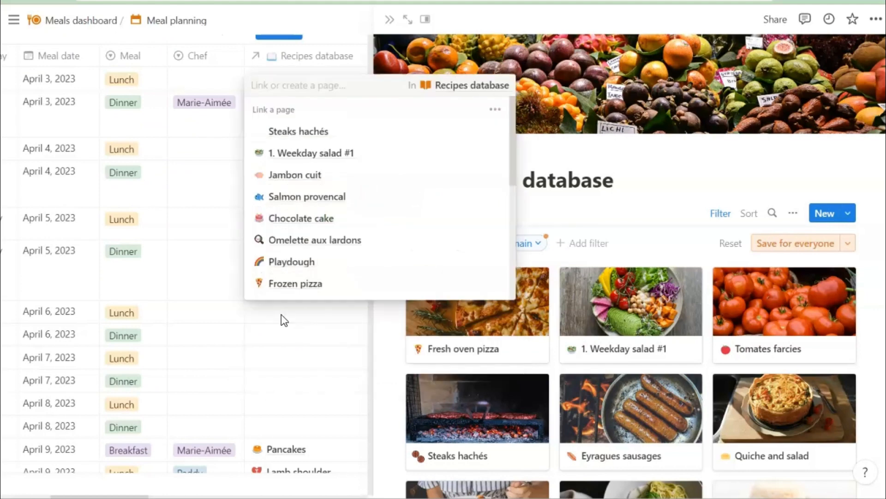
pyautogui.write('week')
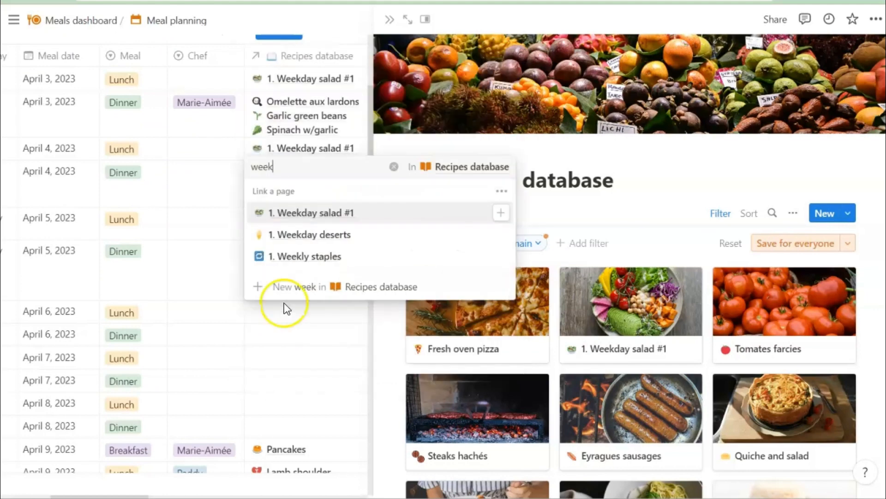
pyautogui.click(312, 215)
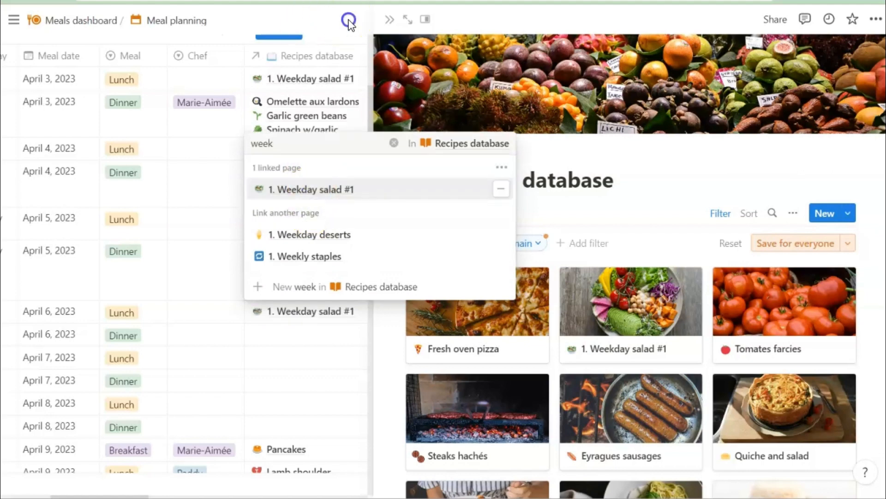
pyautogui.press('Escape')
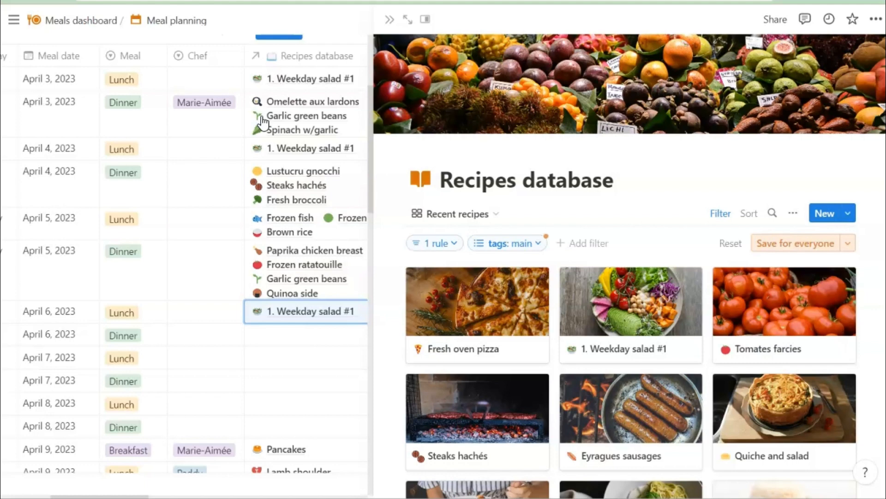
# - Return to the Meals dashboard and insert a new button block below Add recipe in the Shortcuts section
pyautogui.click(74, 22)
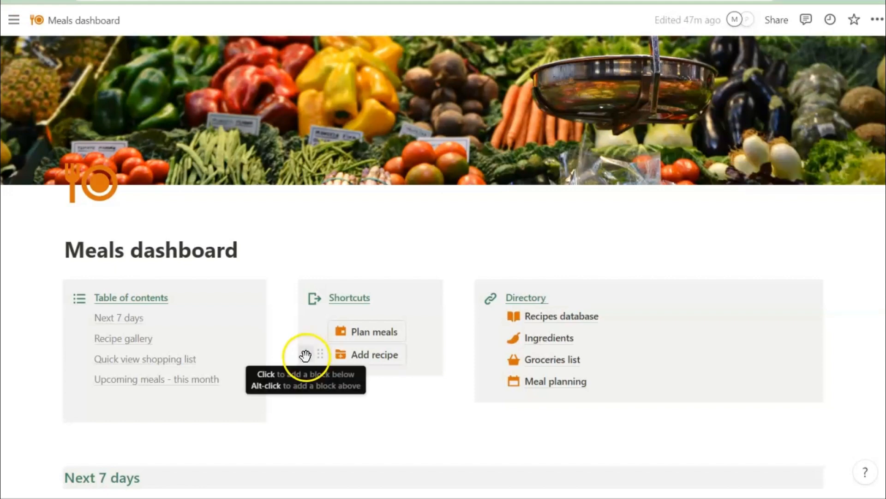
pyautogui.click(303, 355)
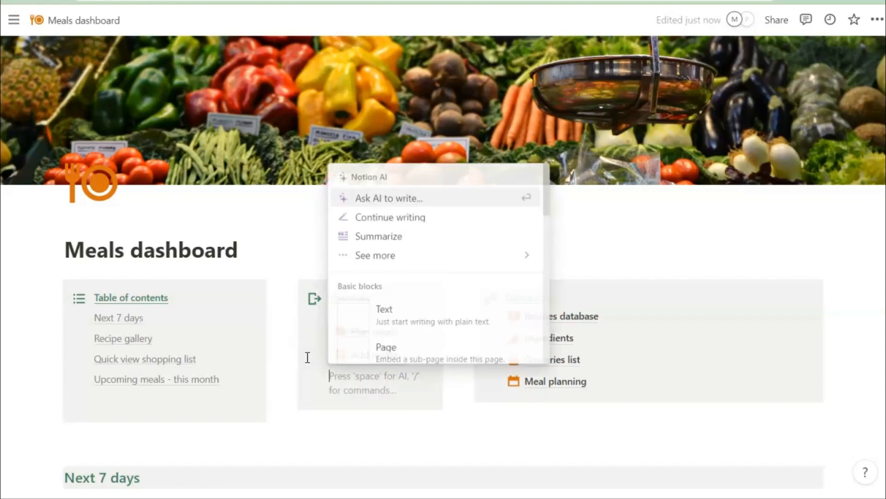
pyautogui.write('/but')
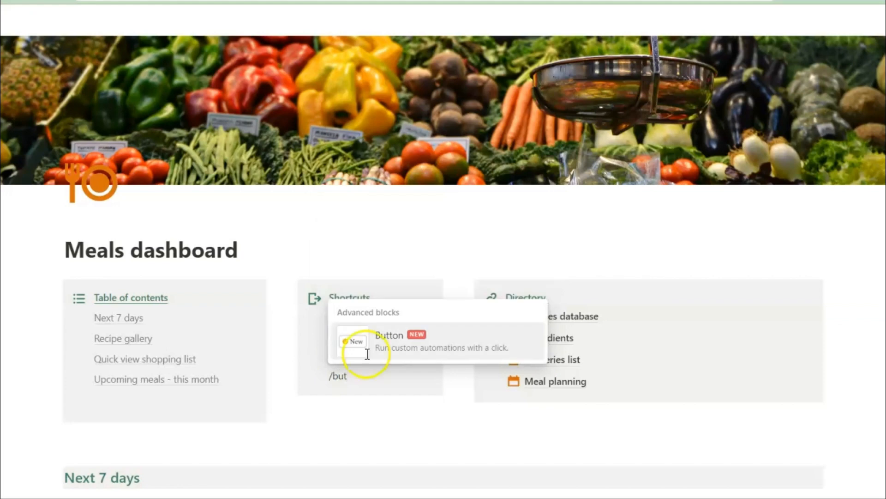
pyautogui.click(405, 342)
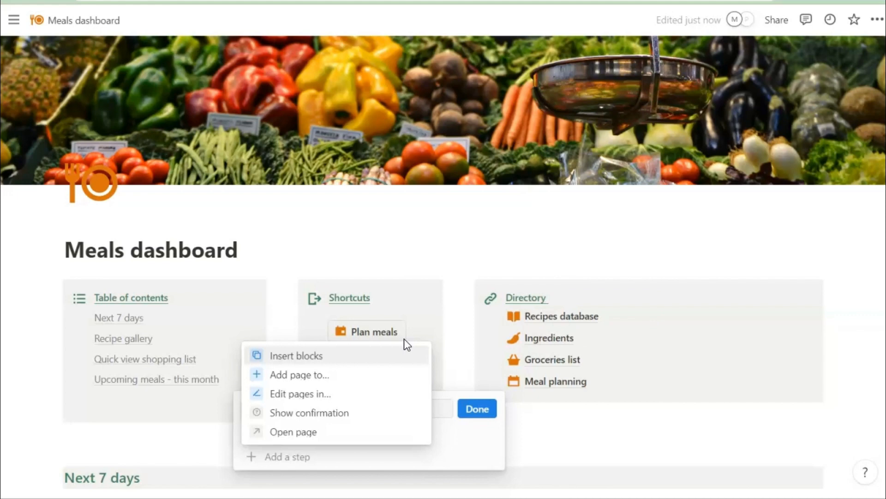
# - Give the new button an Open page action that opens Meal planning from the Meals dashboard as a full page
pyautogui.click(304, 434)
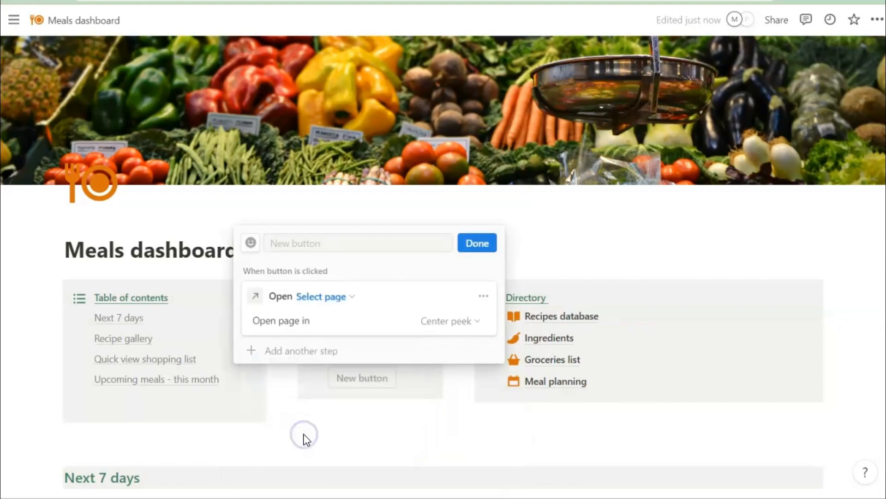
pyautogui.click(350, 297)
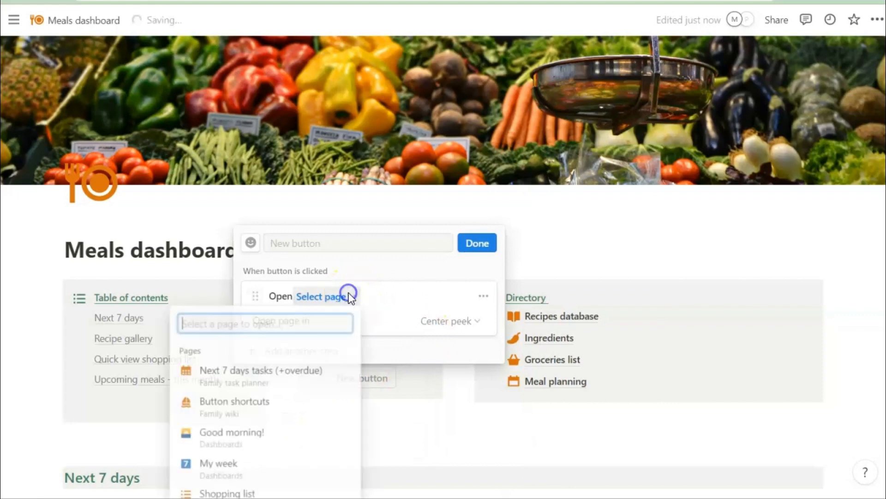
pyautogui.write('pla')
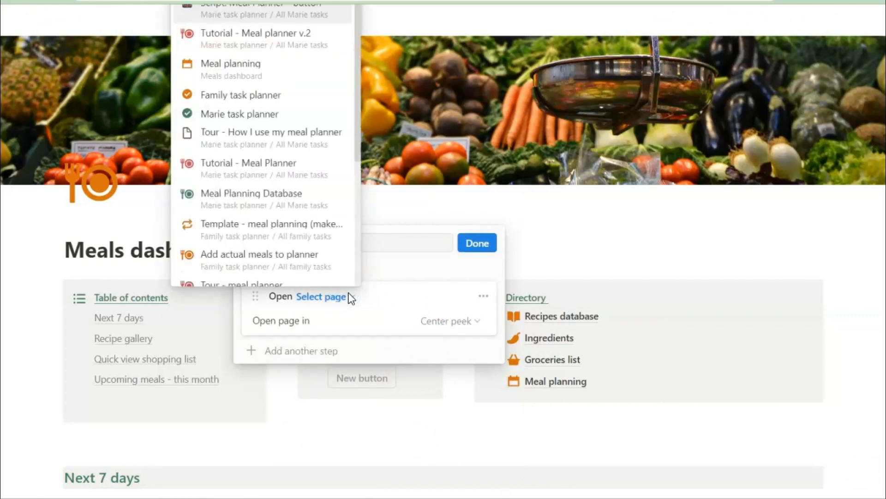
pyautogui.scroll(-3, 257, 75)
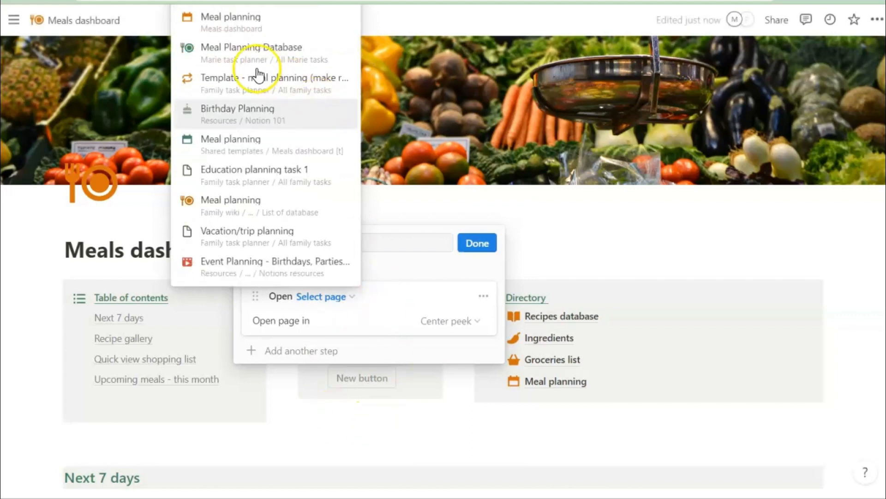
pyautogui.click(238, 20)
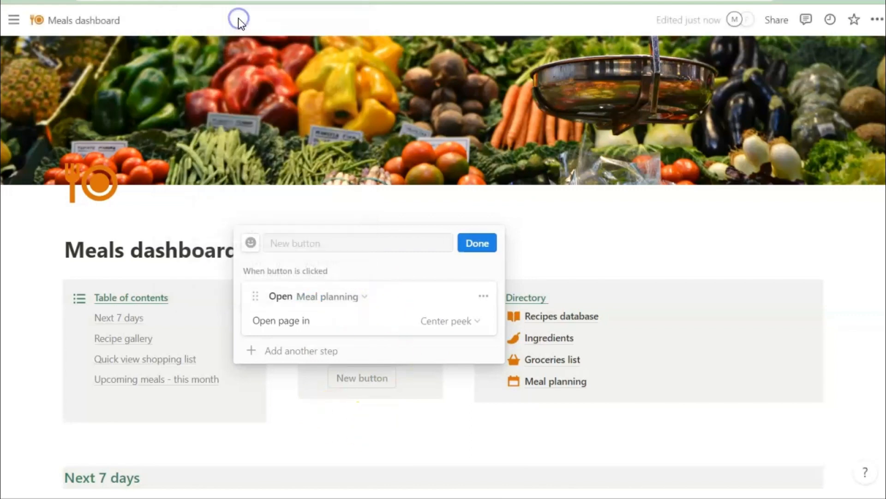
pyautogui.click(463, 322)
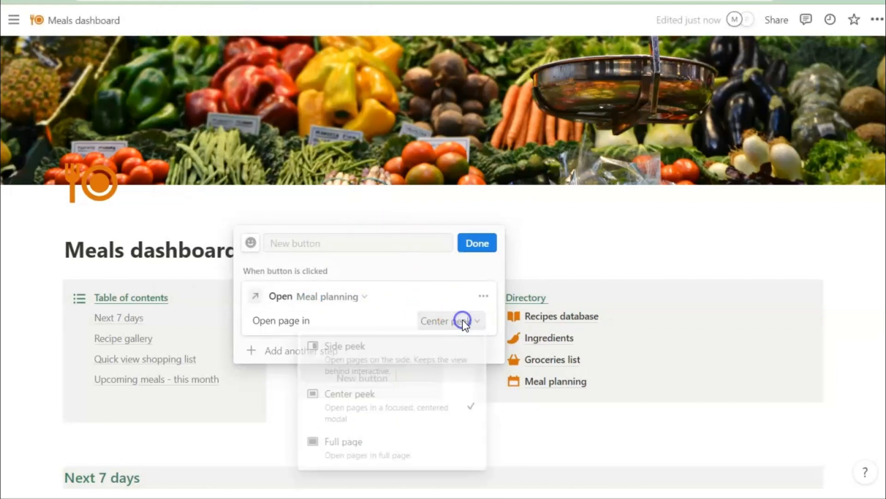
pyautogui.click(379, 449)
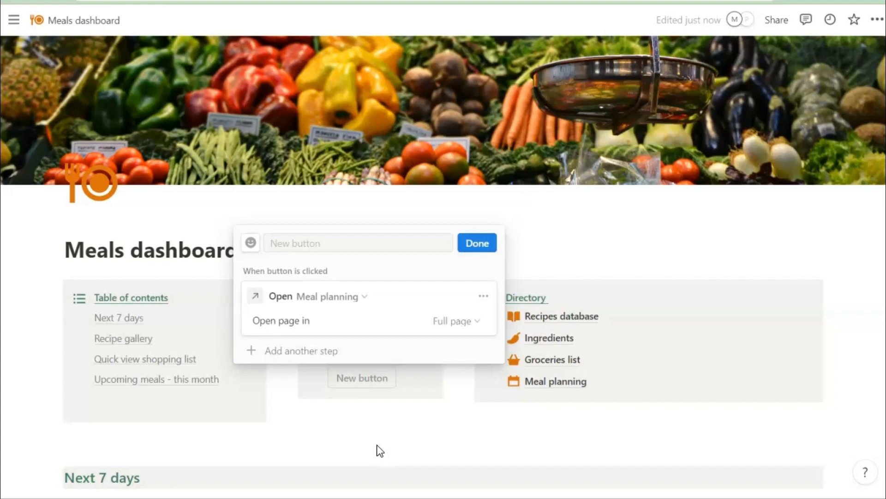
# - Add a second Open page action to the button that opens Family events from the Family calendar in side peek
pyautogui.click(303, 352)
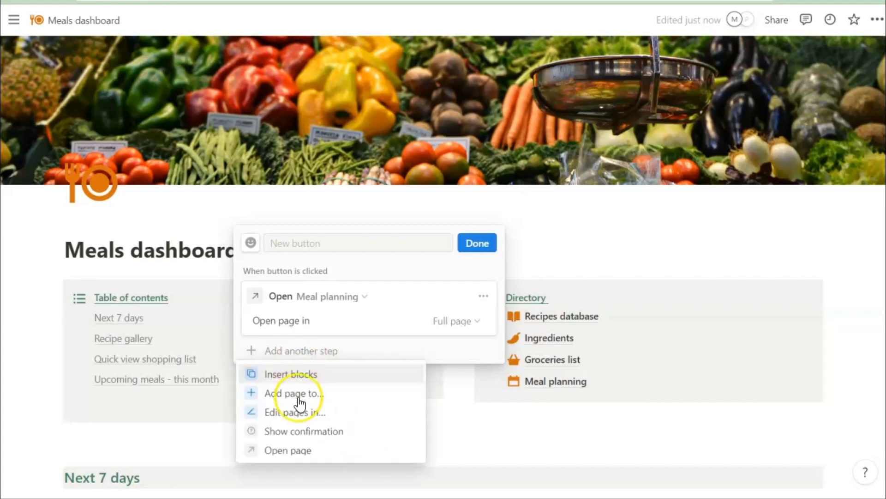
pyautogui.click(296, 452)
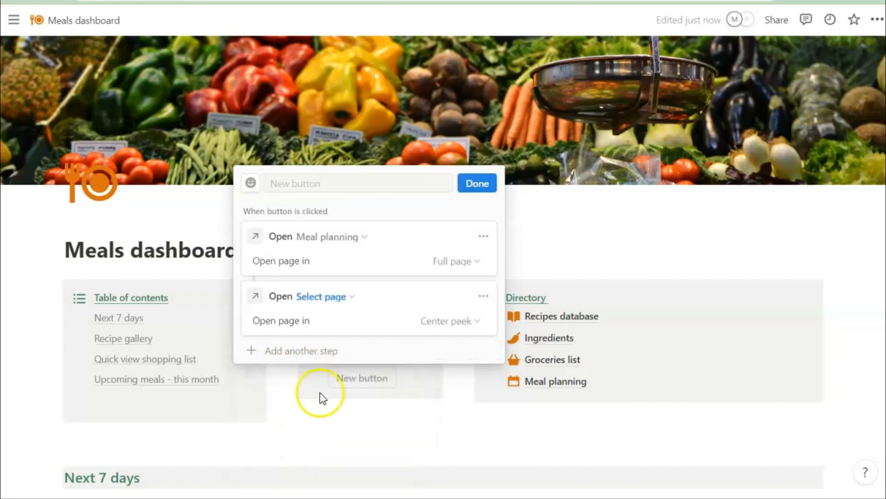
pyautogui.click(331, 297)
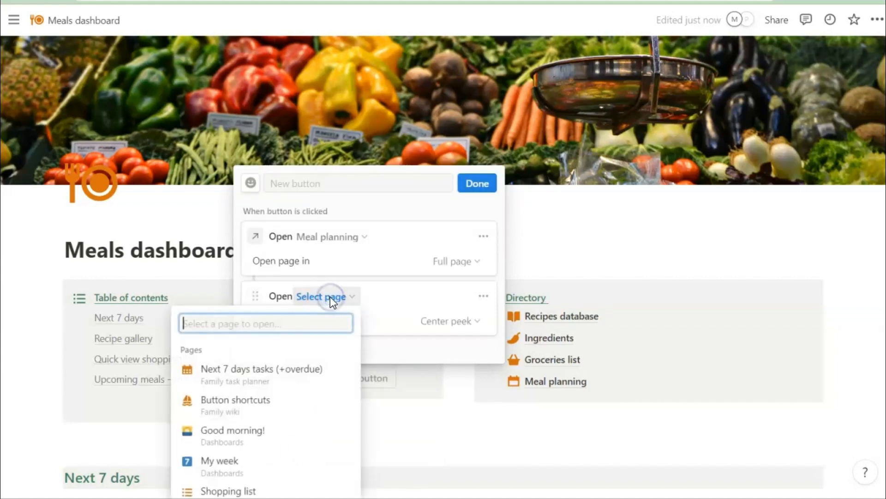
pyautogui.write('even')
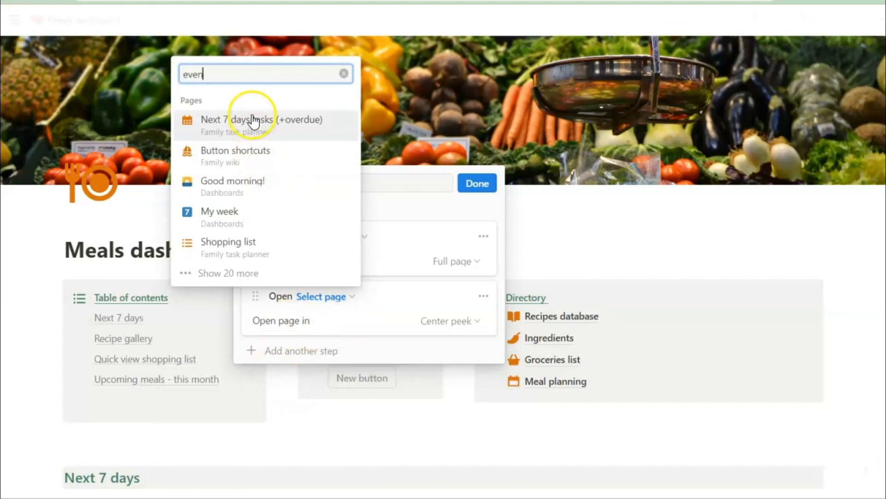
pyautogui.scroll(-5, 247, 139)
pyautogui.scroll(5, 248, 155)
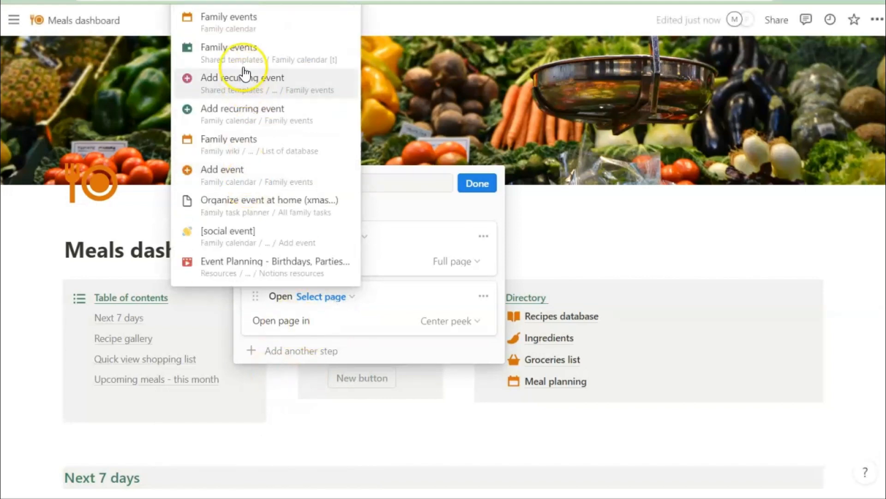
pyautogui.click(238, 23)
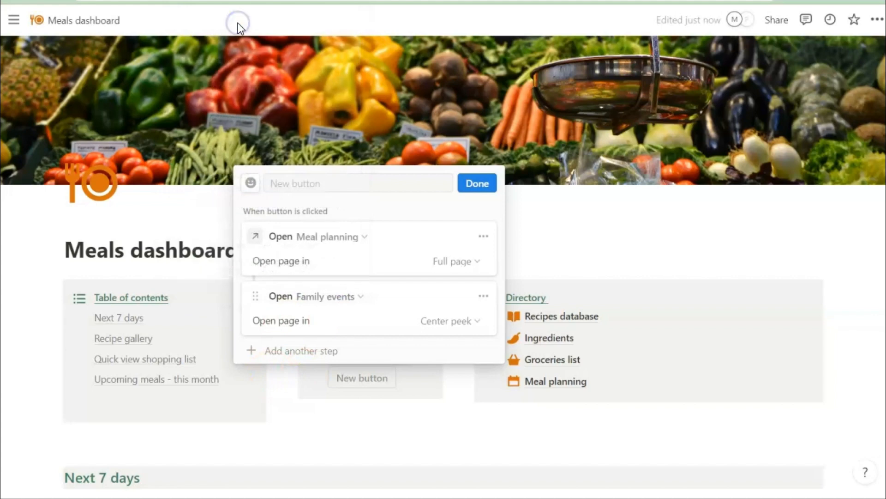
pyautogui.click(461, 320)
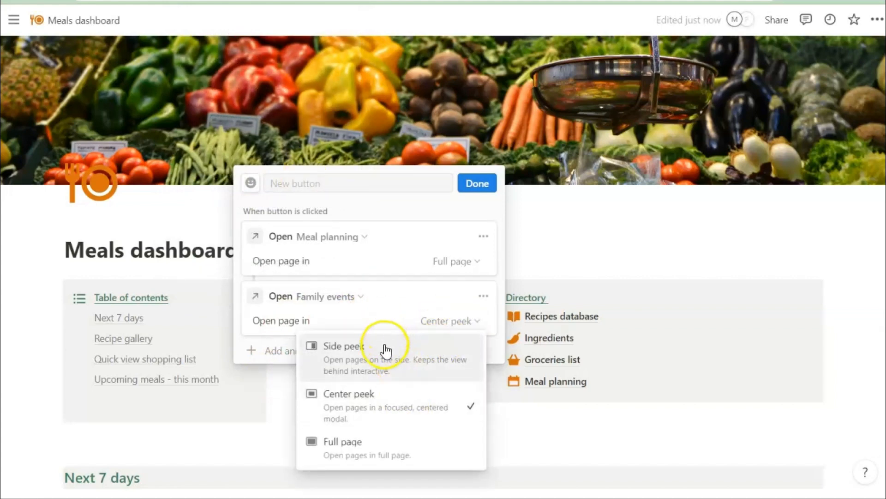
pyautogui.click(385, 359)
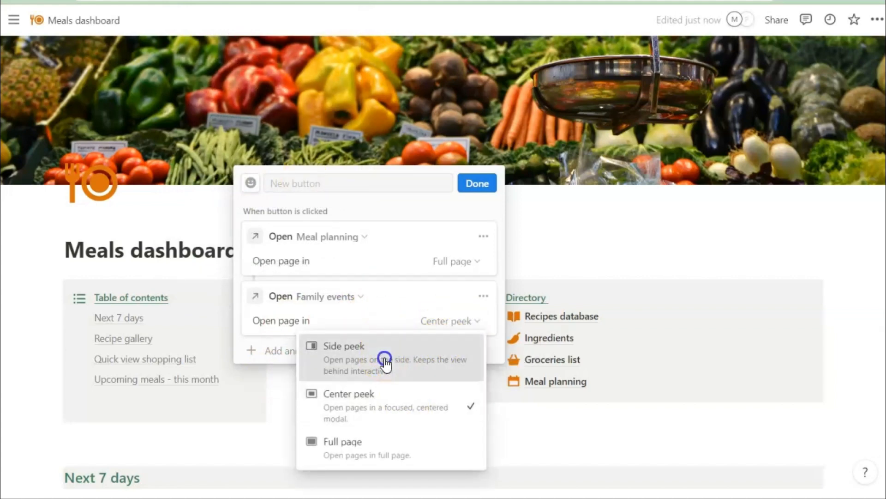
# - Name the new shortcut button "Events v meals"
pyautogui.click(359, 179)
pyautogui.write('EW')
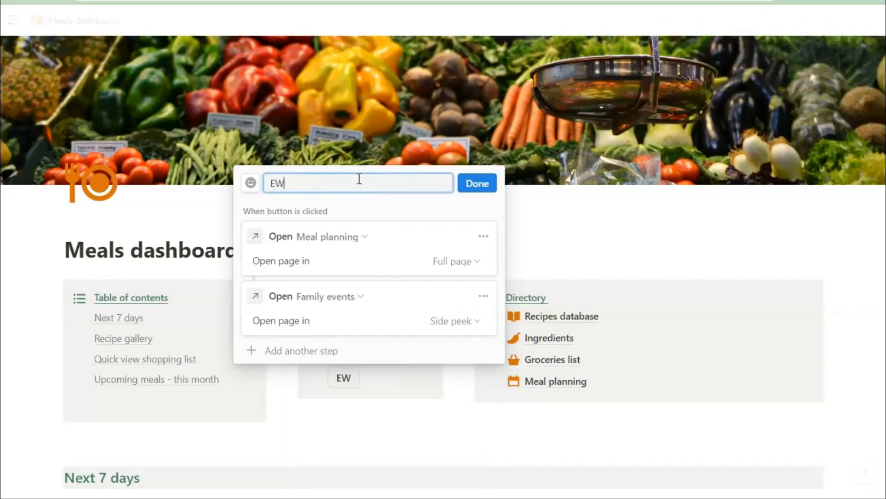
pyautogui.press('BackSpace')
pyautogui.write('vents v ')
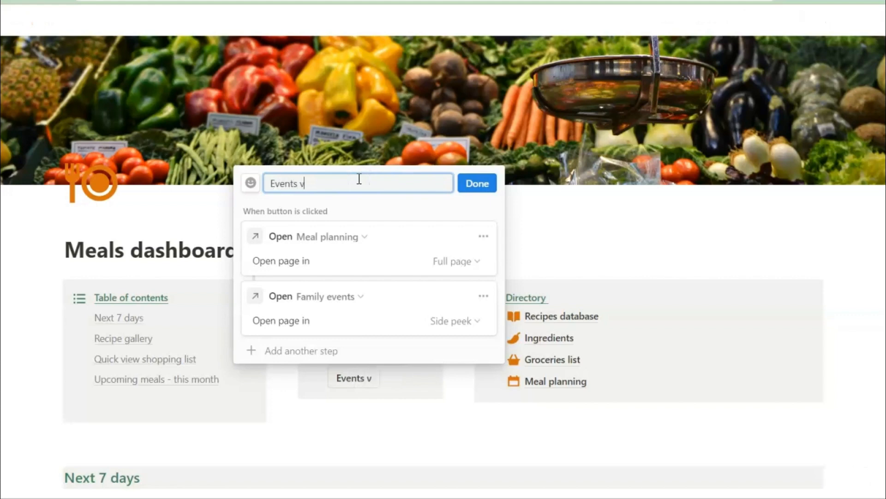
pyautogui.write('meals')
pyautogui.click(476, 184)
# - Give the Events v meals button an orange fork plate icon and finish editing the button
pyautogui.click(252, 183)
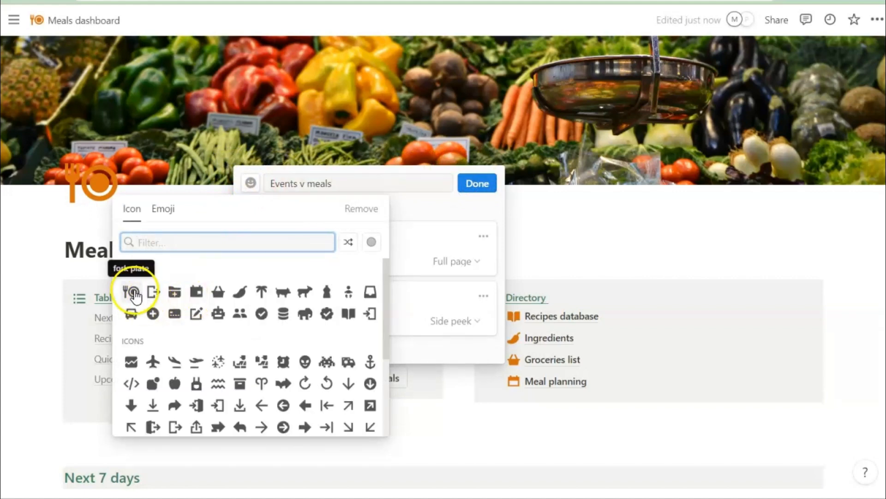
pyautogui.click(132, 293)
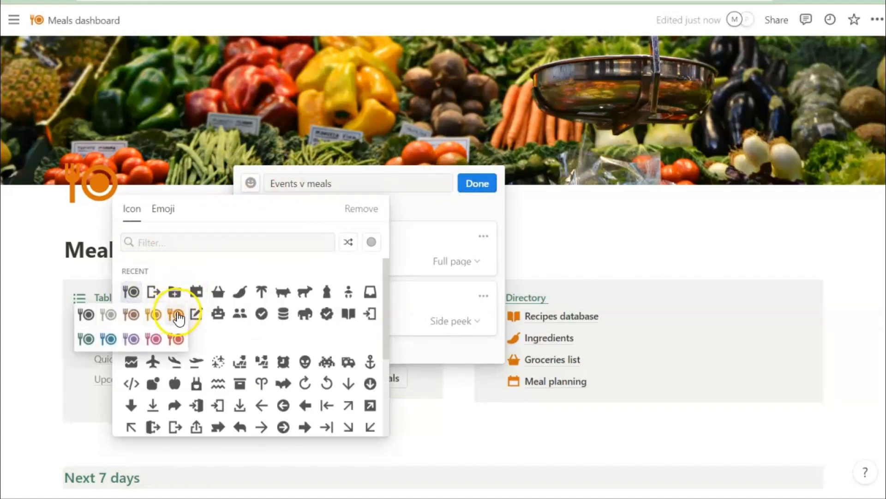
pyautogui.click(177, 314)
pyautogui.click(480, 187)
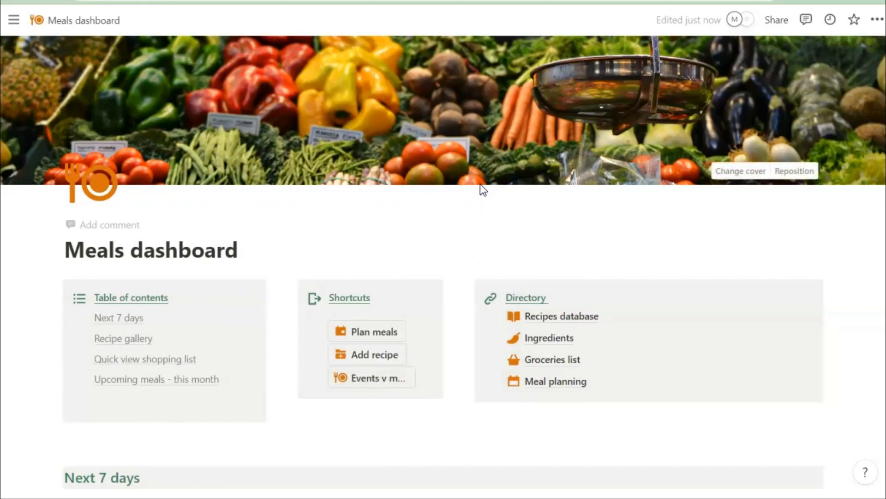
# - Run the Events v meals button and compare the planned meals with the upcoming family events for the next two weeks
pyautogui.click(383, 379)
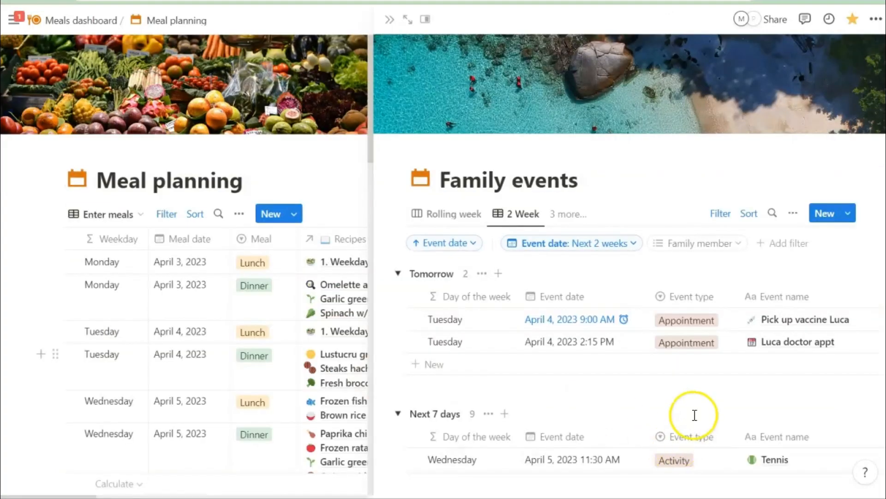
pyautogui.scroll(-5, 695, 414)
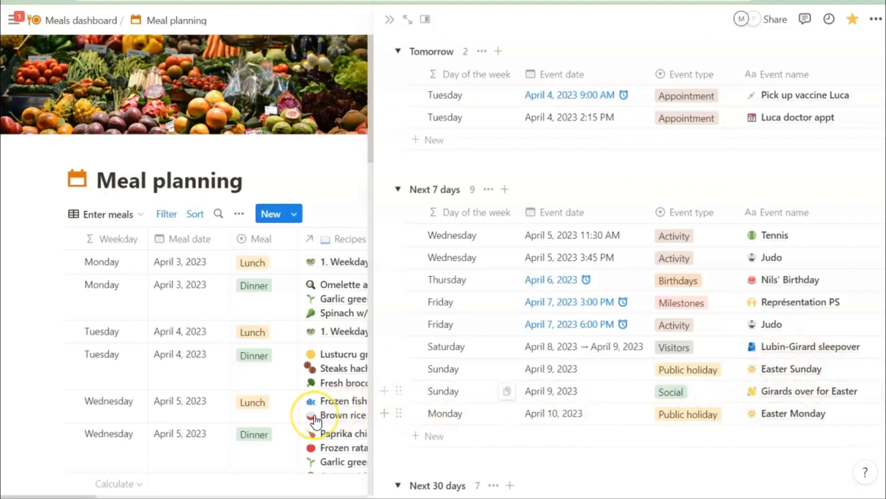
pyautogui.hscroll(2, 315, 421)
pyautogui.scroll(-3, 315, 421)
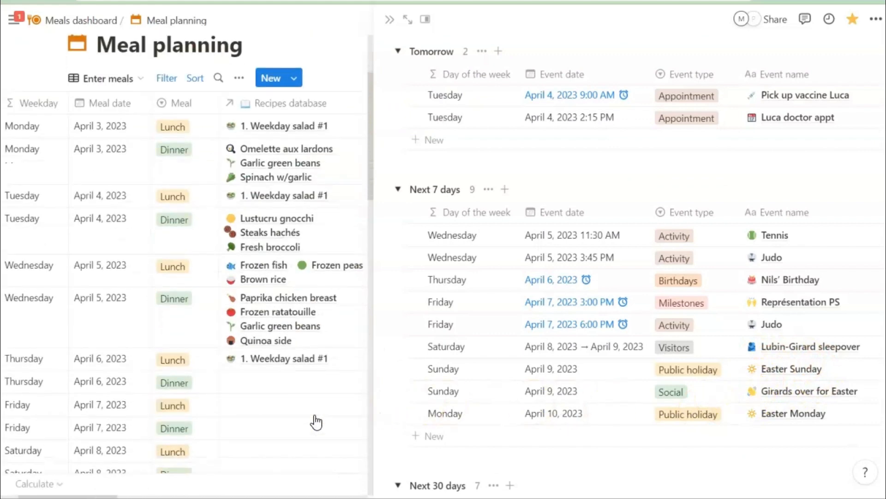
pyautogui.scroll(-5, 316, 421)
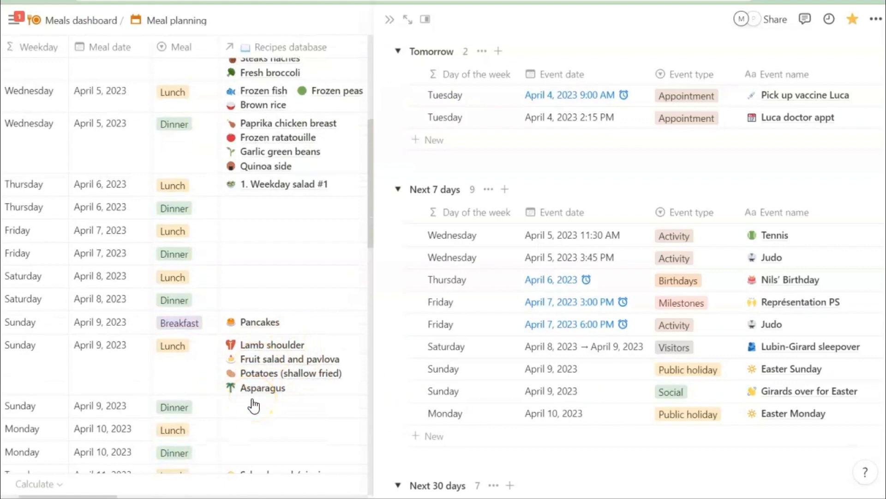
pyautogui.scroll(-5, 253, 404)
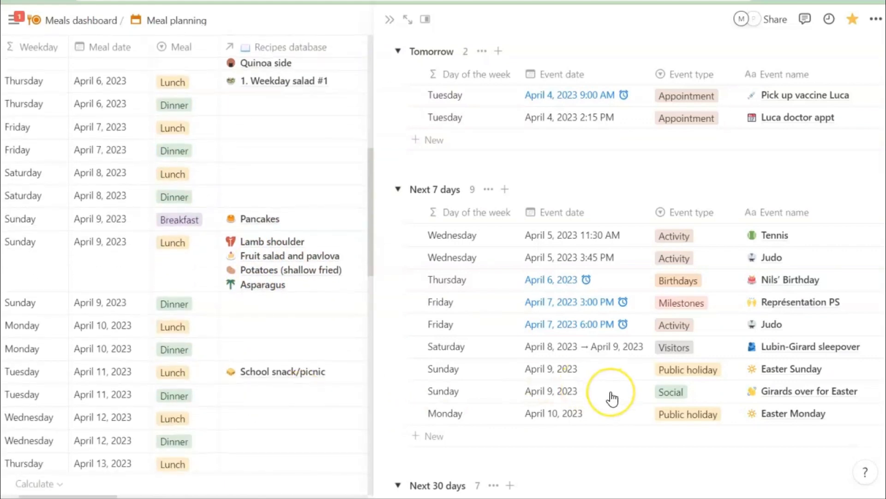
pyautogui.scroll(-6, 610, 396)
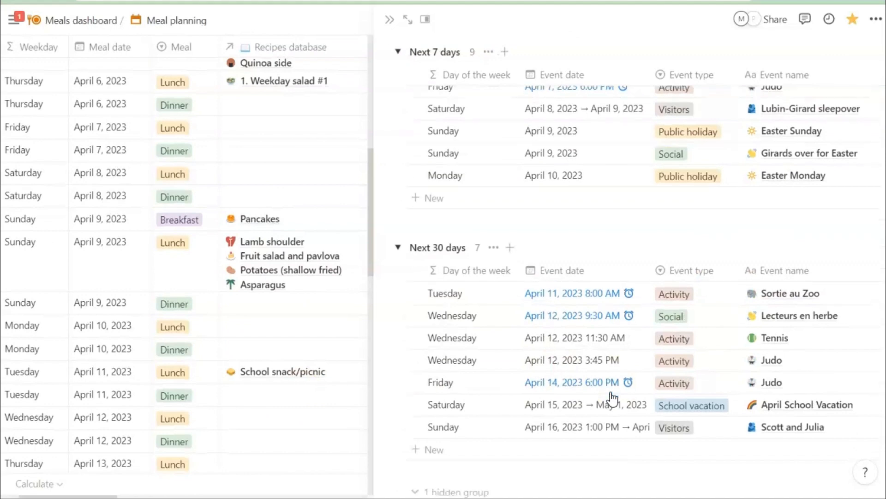
pyautogui.click(775, 267)
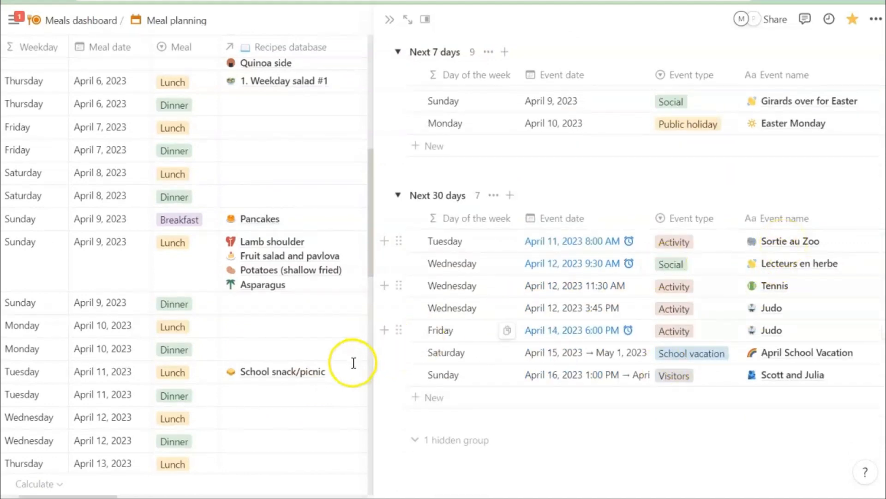
# - Link the recipe "School snacks" to the April 11, 2023 lunch in the Meal planning table and return to the Meals dashboard
pyautogui.scroll(-3, 272, 382)
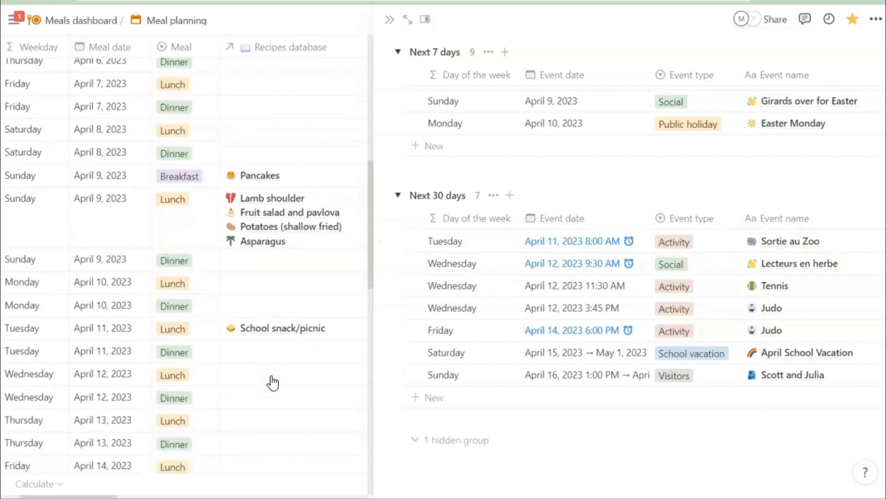
pyautogui.hscroll(2, 273, 382)
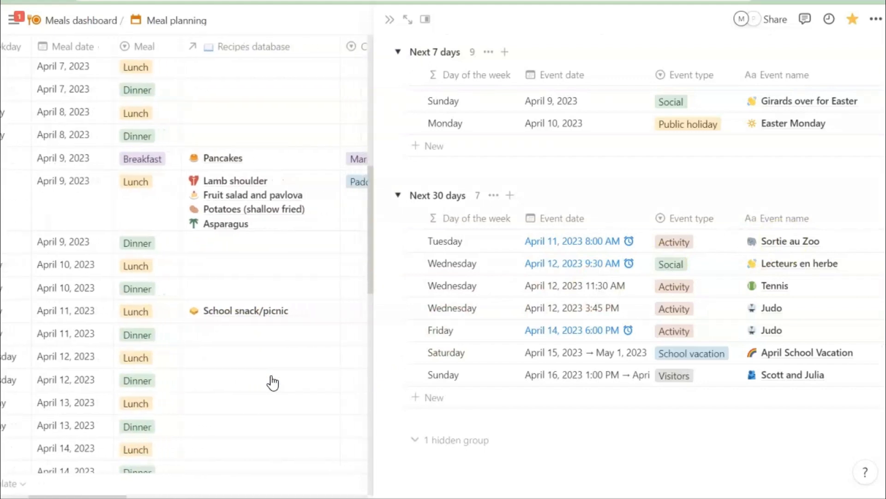
pyautogui.click(298, 312)
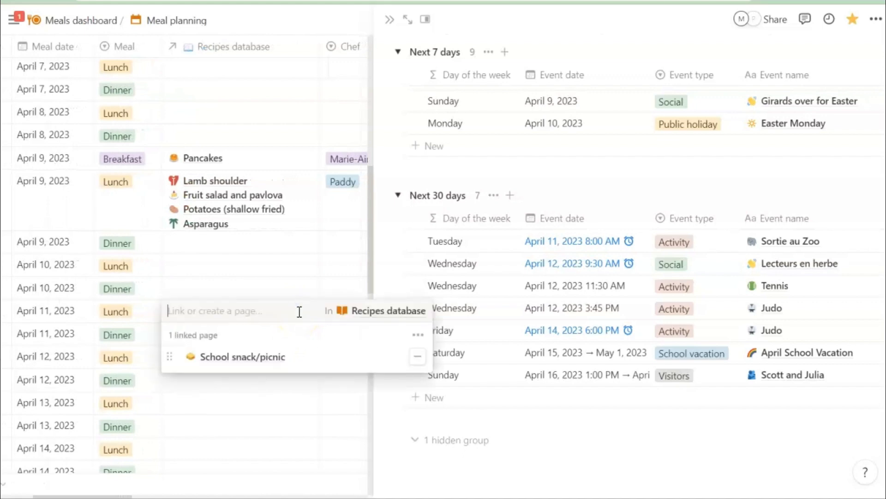
pyautogui.write('snac')
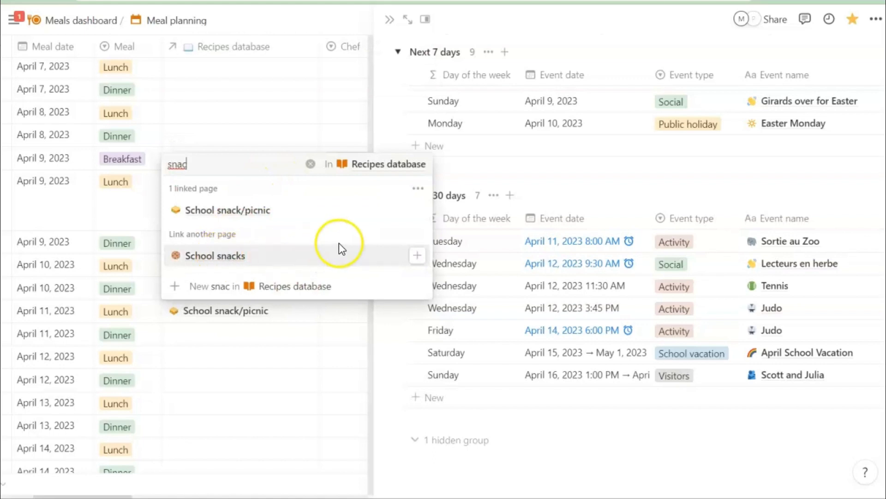
pyautogui.click(417, 258)
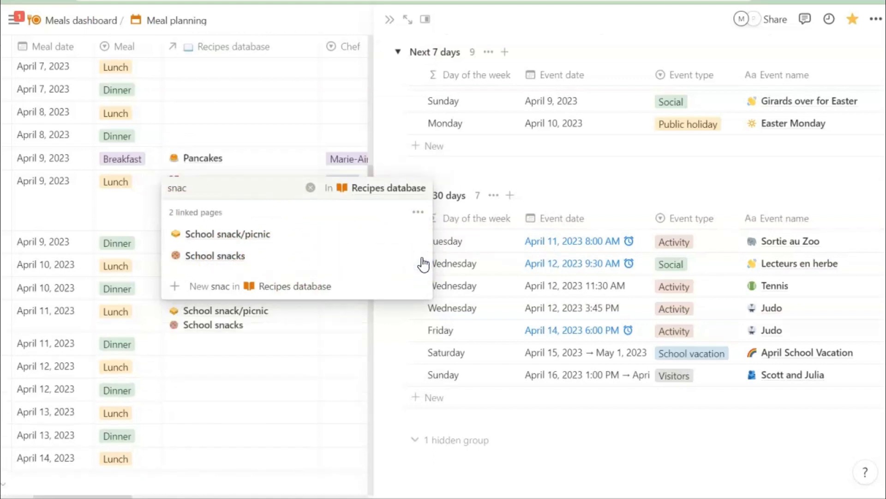
pyautogui.click(400, 407)
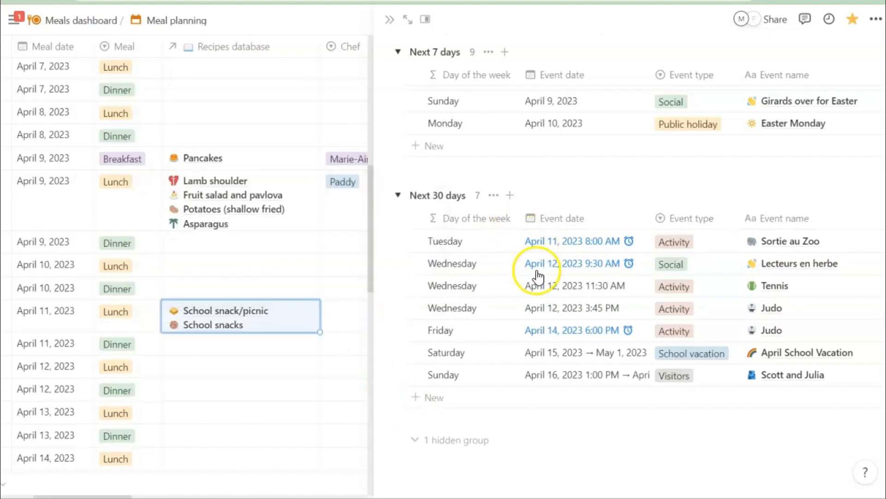
pyautogui.scroll(10, 537, 276)
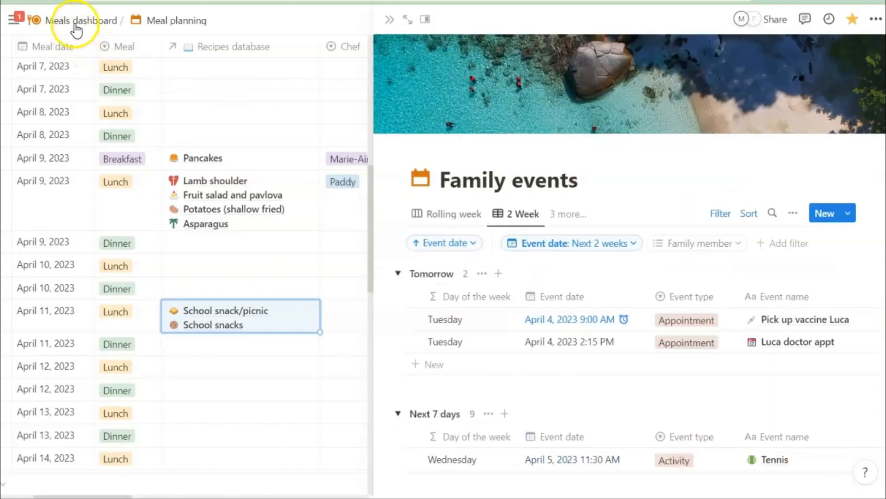
pyautogui.click(75, 24)
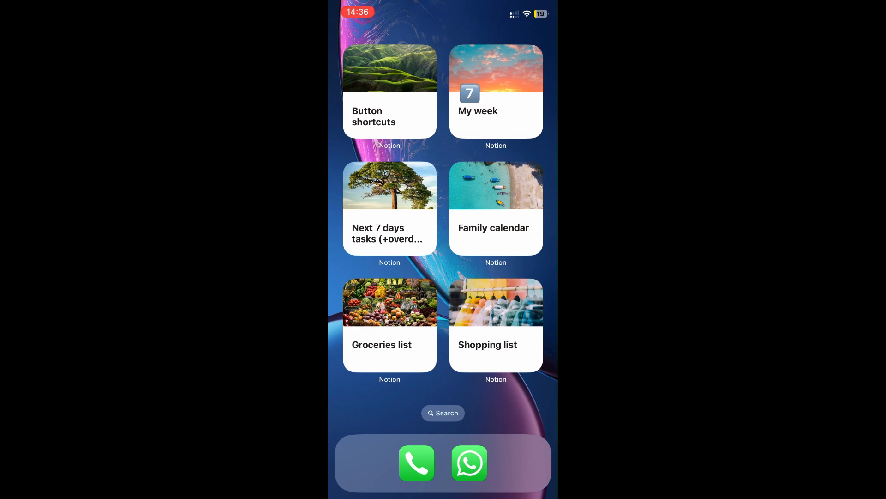
# - Open the Groceries list from the phone's Notion widget, review its Buy table, and try the Meal Plan shortcut before returning
pyautogui.click(390, 326)
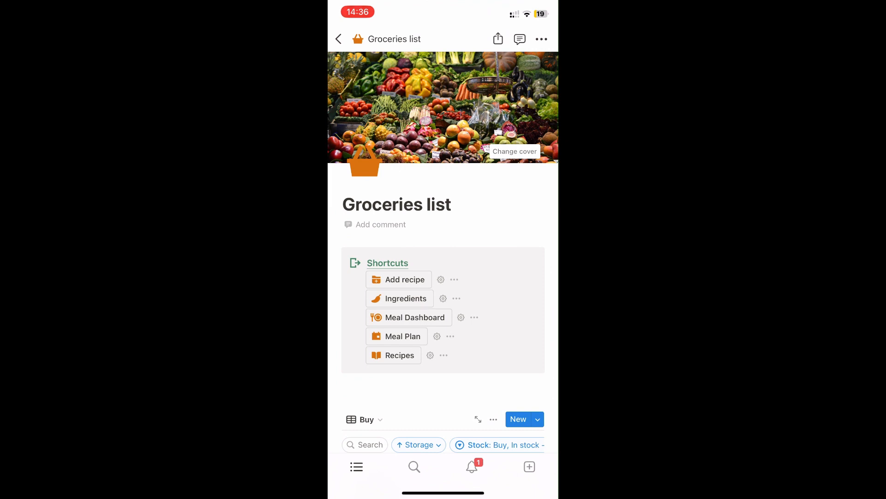
pyautogui.scroll(-7, 443, 252)
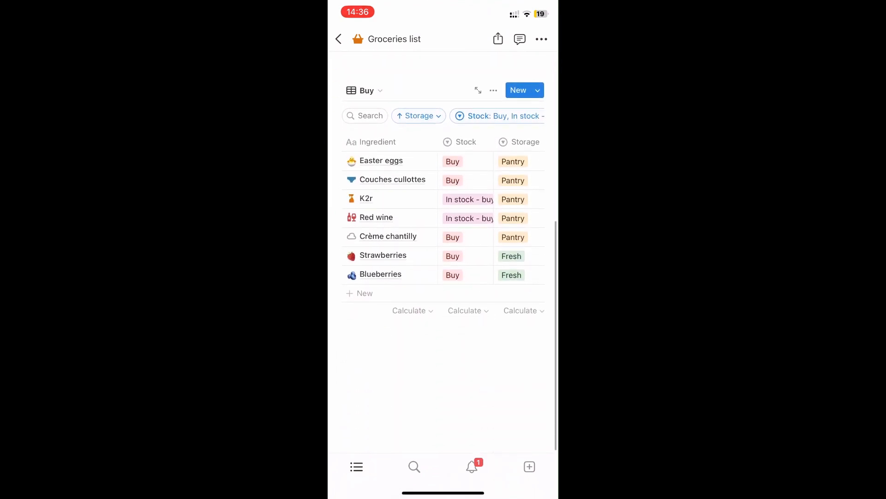
pyautogui.scroll(6, 444, 252)
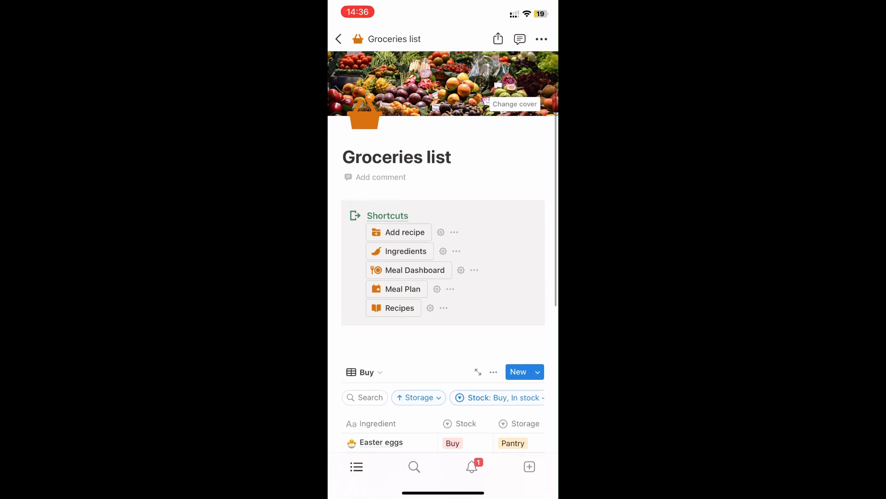
pyautogui.scroll(1, 444, 252)
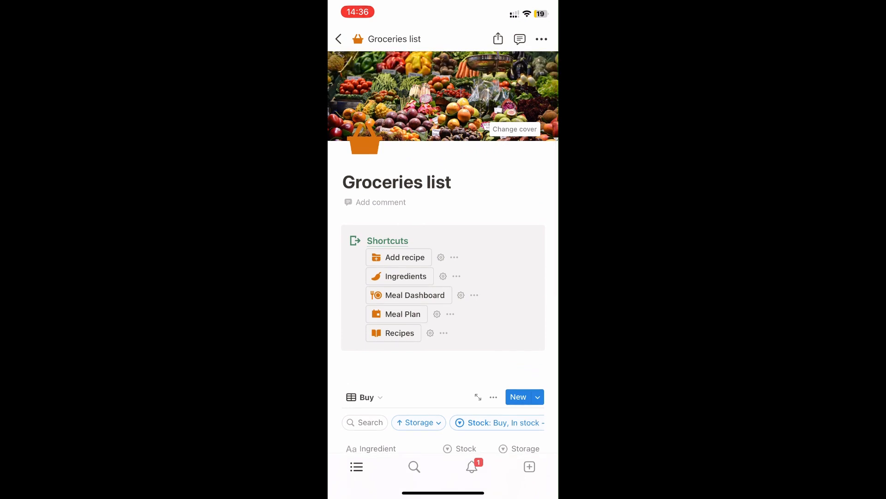
pyautogui.click(403, 314)
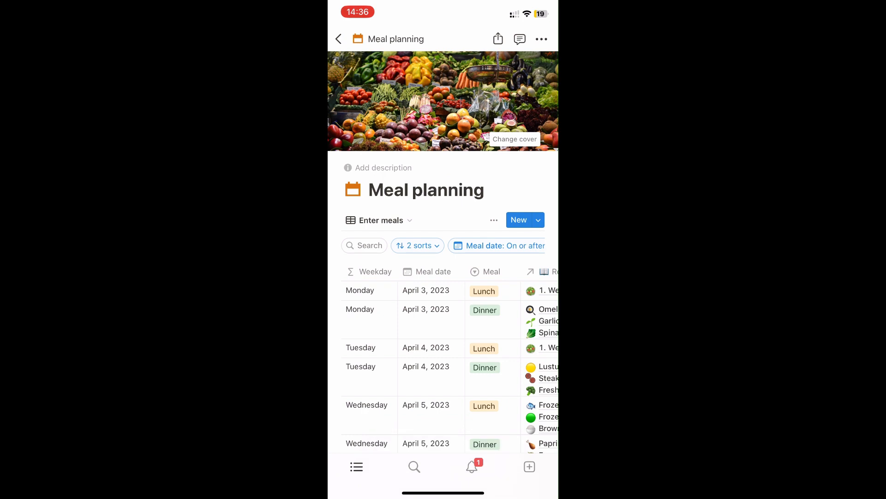
pyautogui.click(339, 38)
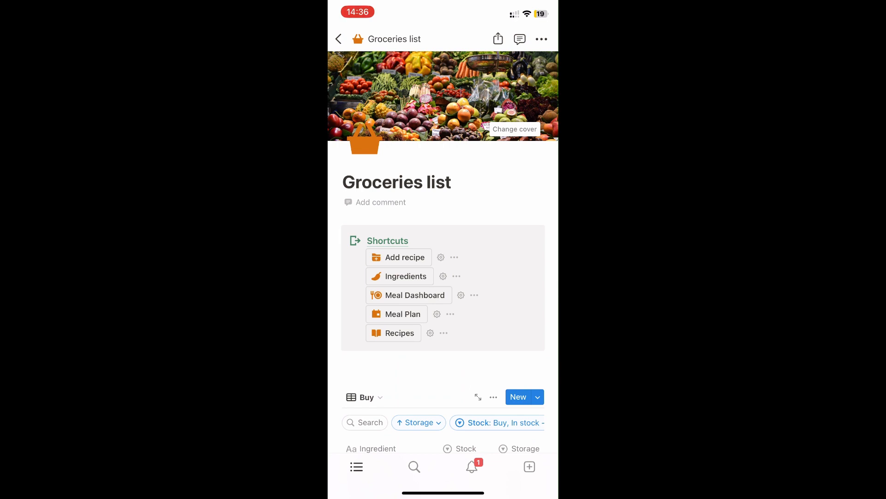
# - Create a blank recipe page with the Add recipe shortcut, look over its properties and templates, and return to the Groceries list
pyautogui.click(399, 257)
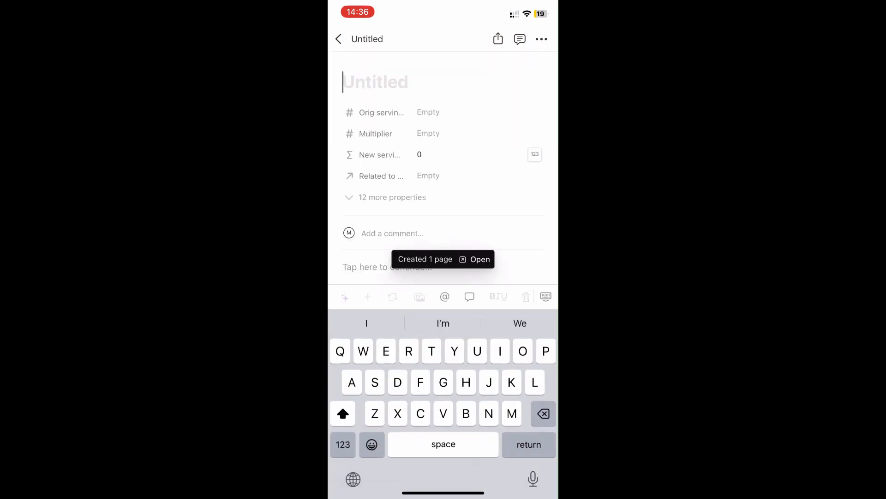
pyautogui.scroll(-3, 444, 164)
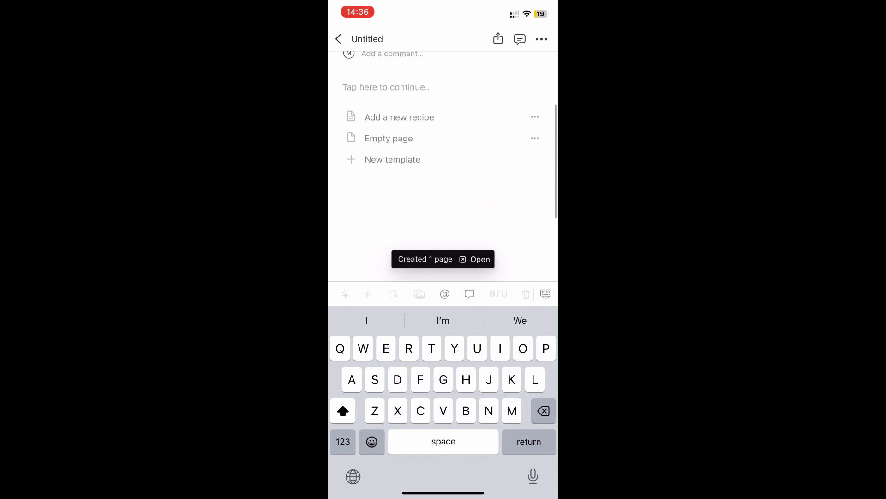
pyautogui.scroll(5, 443, 163)
pyautogui.click(546, 294)
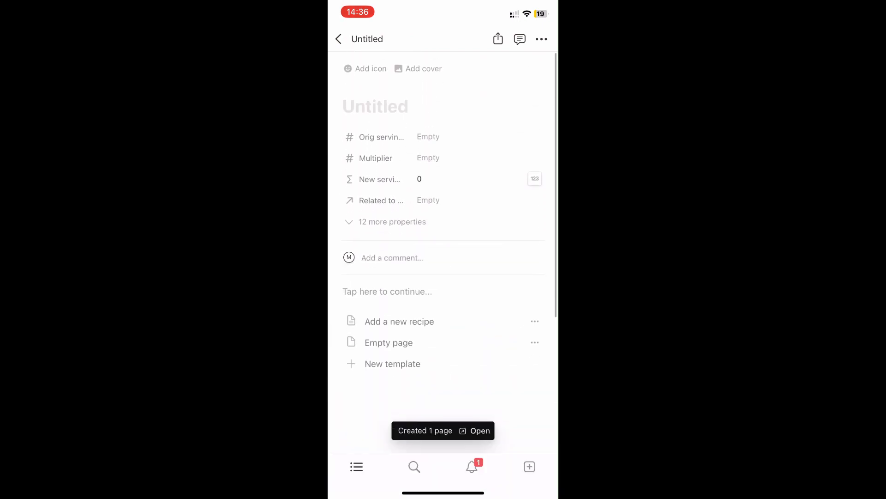
pyautogui.click(339, 39)
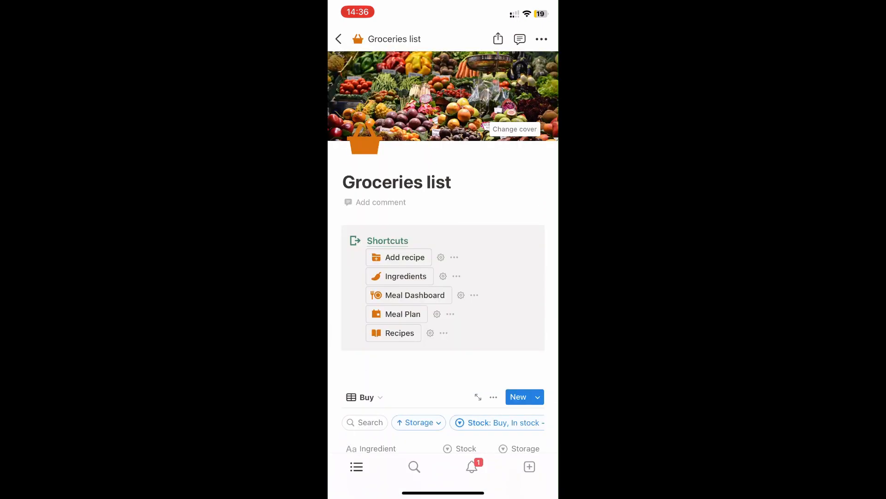